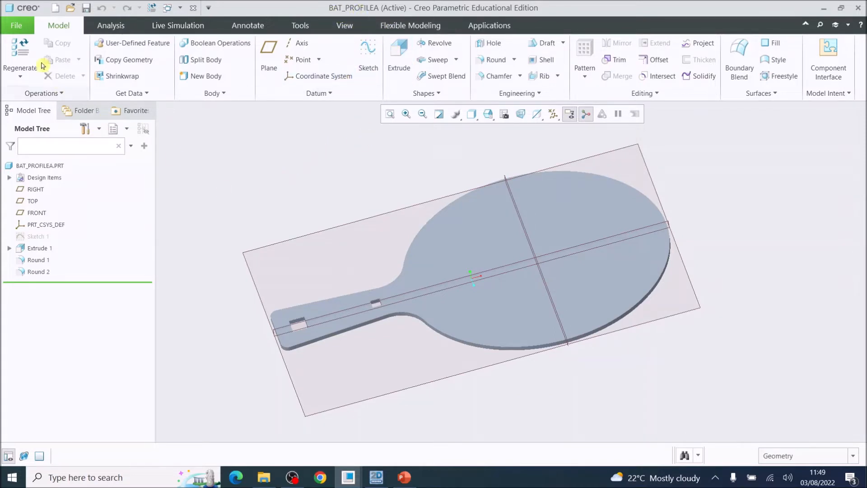
# Step: Save a copy of the bat profile part under the new file name RubberProfileA
pyautogui.click(14, 27)
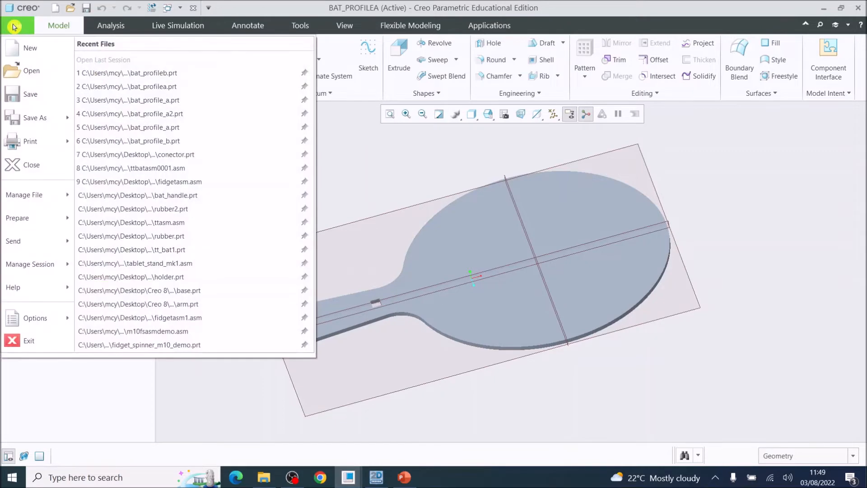
pyautogui.moveTo(36, 118)
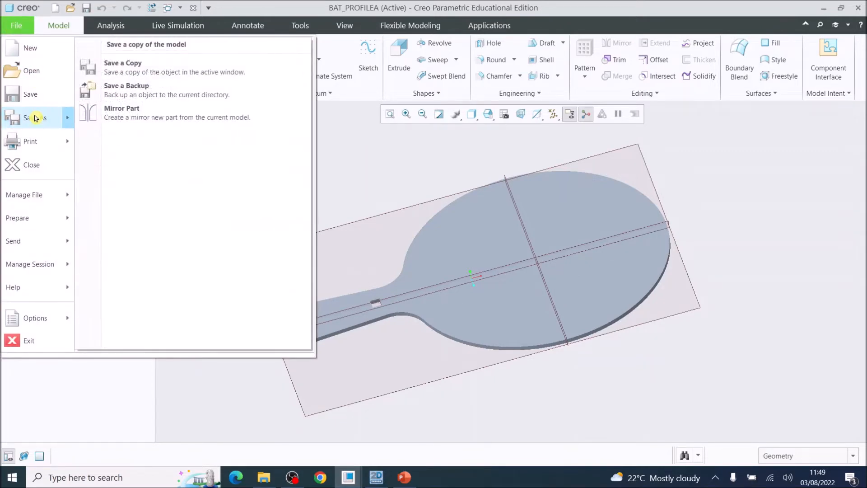
pyautogui.click(130, 72)
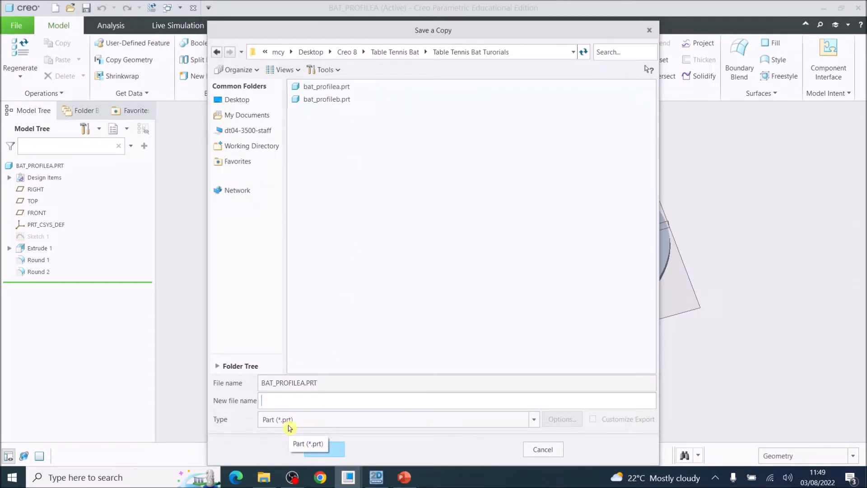
pyautogui.write('Rubber')
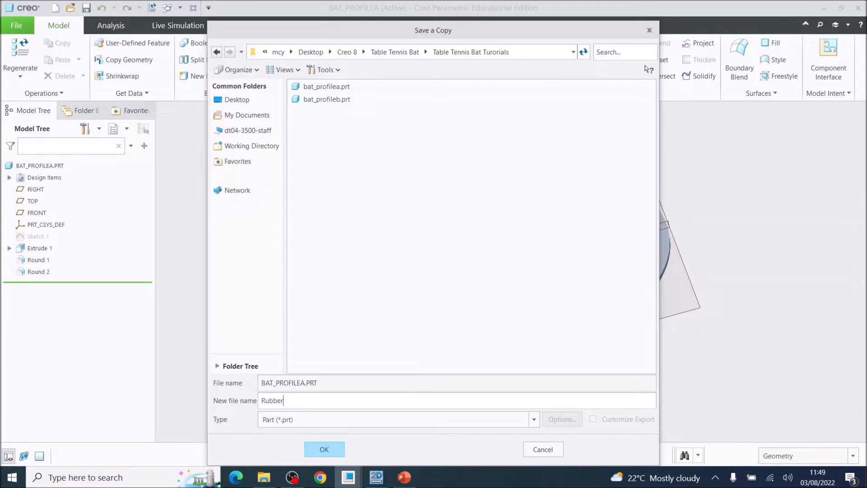
pyautogui.write('ProfileA')
pyautogui.click(325, 451)
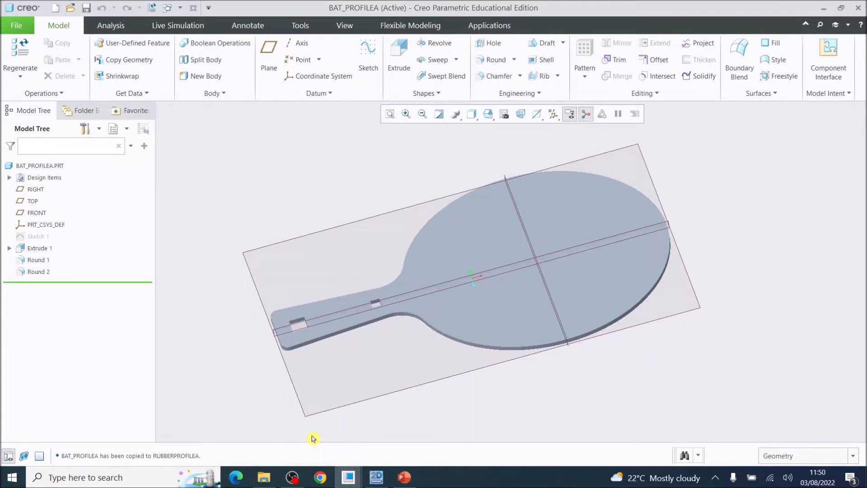
# Step: Open rubberprofilea.prt from the Table Tennis Bat Turorials folder and maximize its window
pyautogui.click(18, 28)
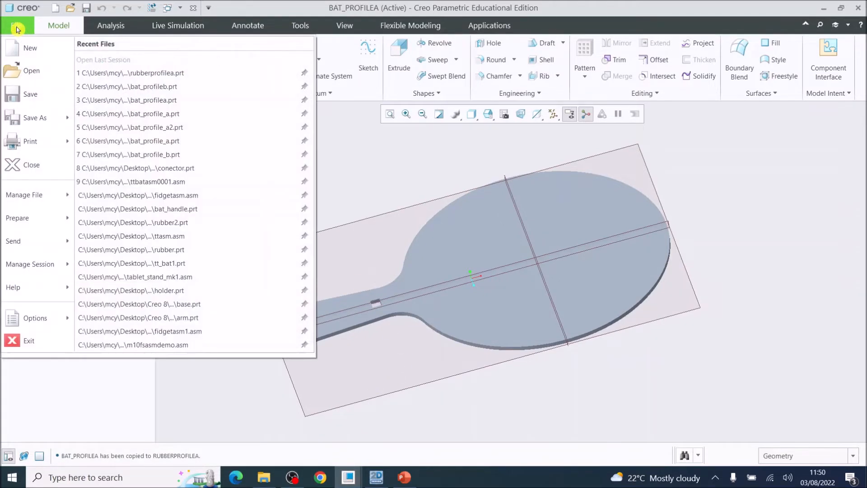
pyautogui.click(28, 75)
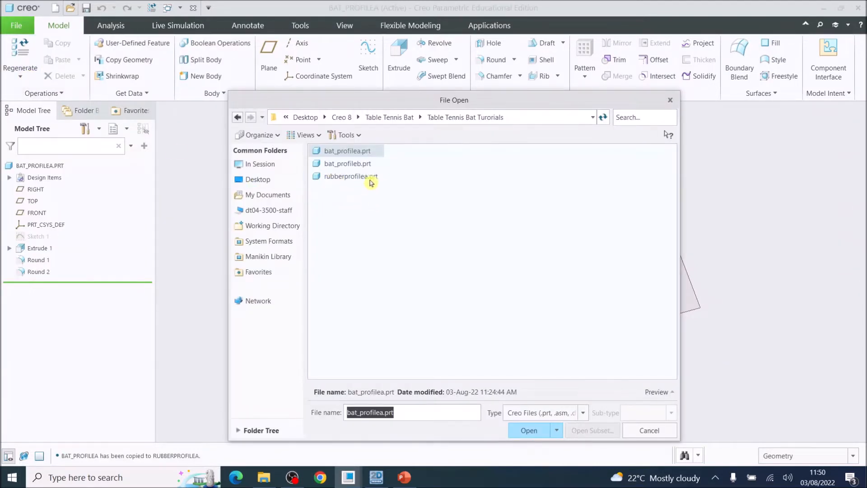
pyautogui.click(357, 176)
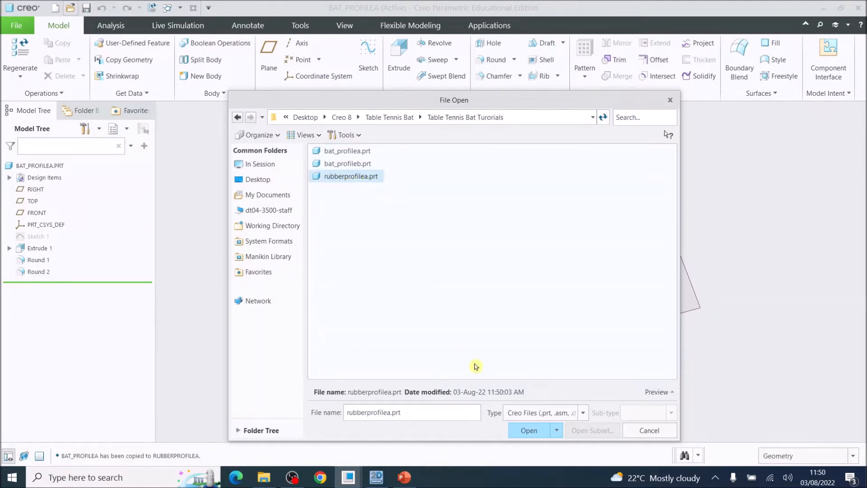
pyautogui.click(526, 430)
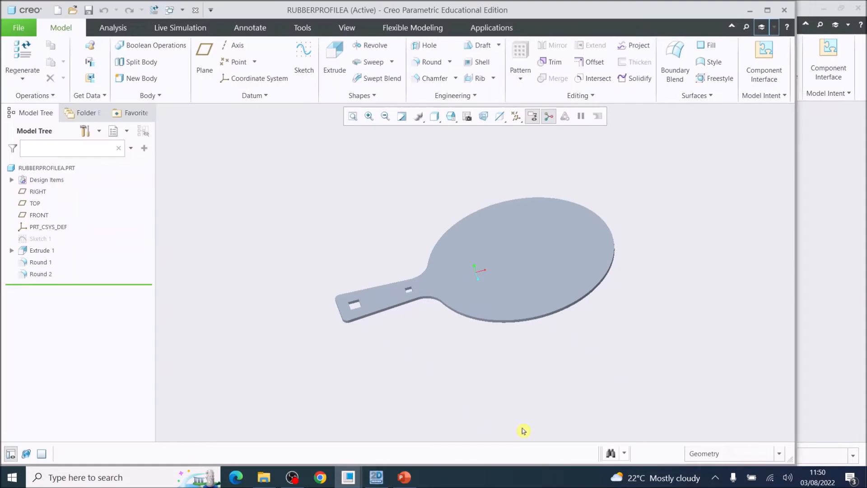
pyautogui.click(767, 10)
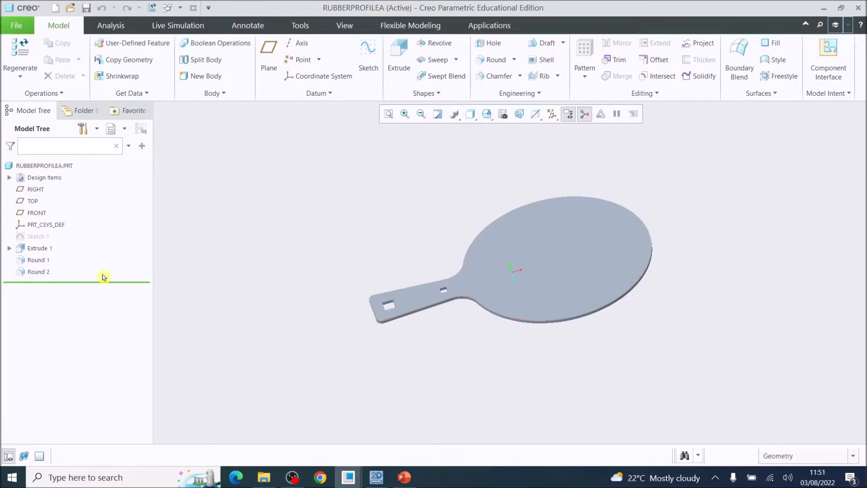
# Step: Open the bat outline's Sketch 1 for editing in the rubber part
pyautogui.click(38, 237)
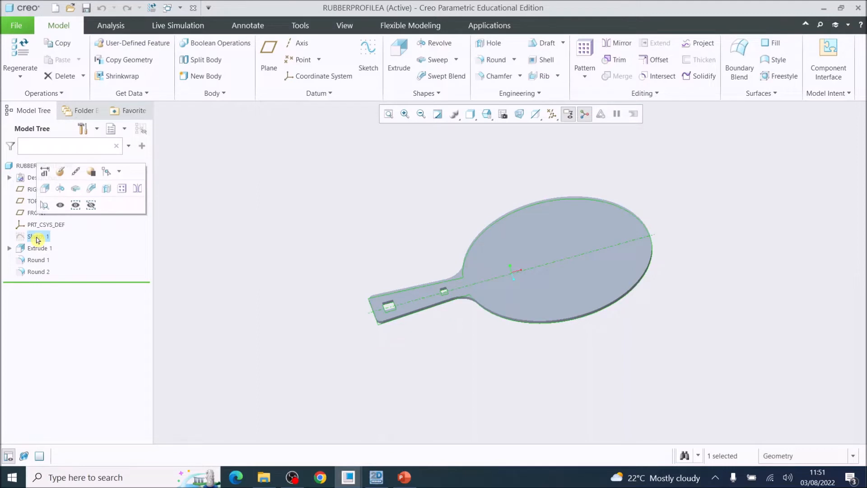
pyautogui.click(61, 173)
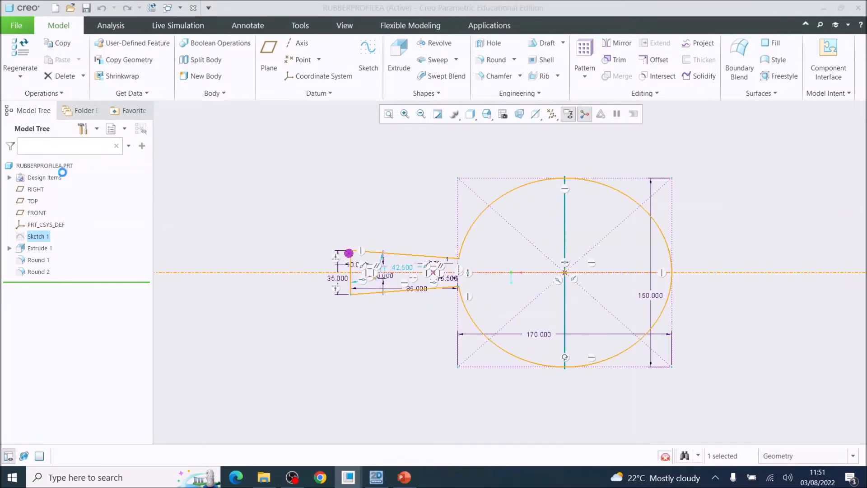
pyautogui.scroll(-2, 405, 410)
pyautogui.scroll(2, 405, 410)
pyautogui.scroll(-1, 526, 354)
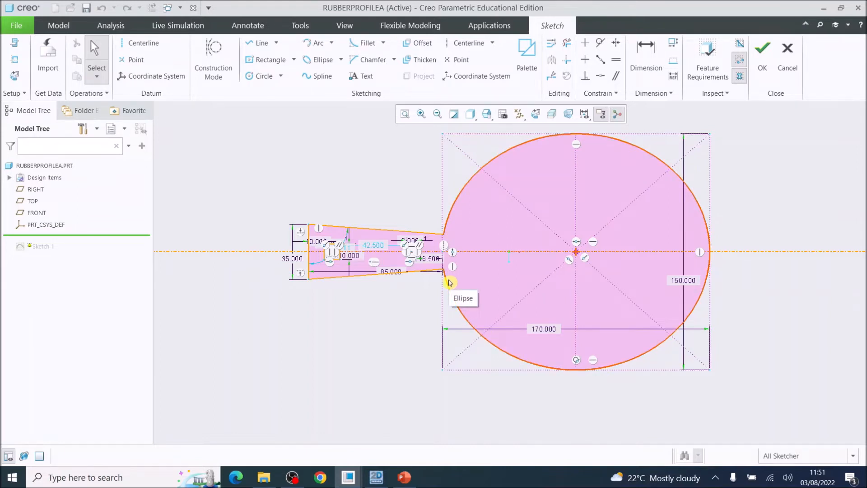
pyautogui.scroll(-1, 384, 284)
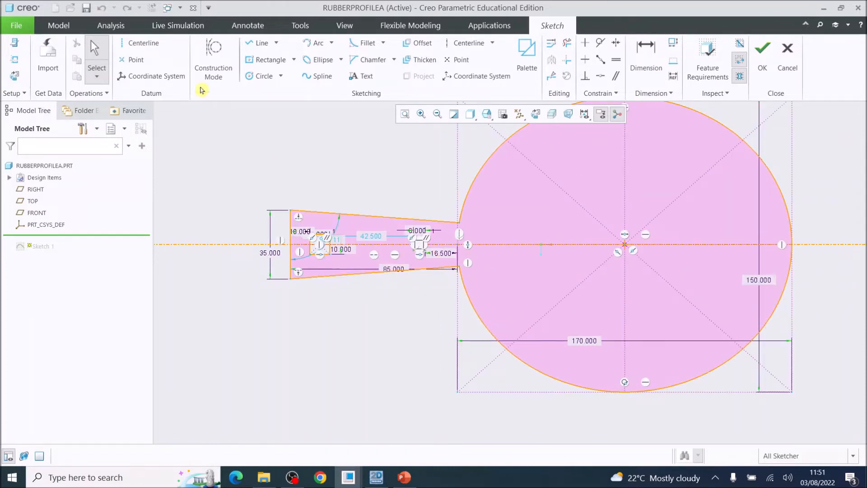
# Step: Delete the handle's vertical end line and the two rectangular cutouts from the sketch
pyautogui.click(98, 53)
pyautogui.moveTo(267, 191)
pyautogui.mouseDown()
pyautogui.moveTo(387, 309)
pyautogui.moveTo(449, 309)
pyautogui.mouseUp()
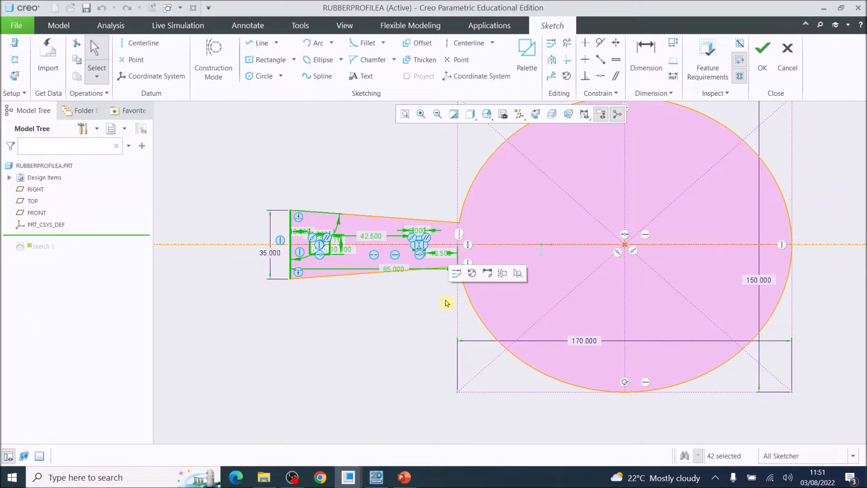
pyautogui.press('Delete')
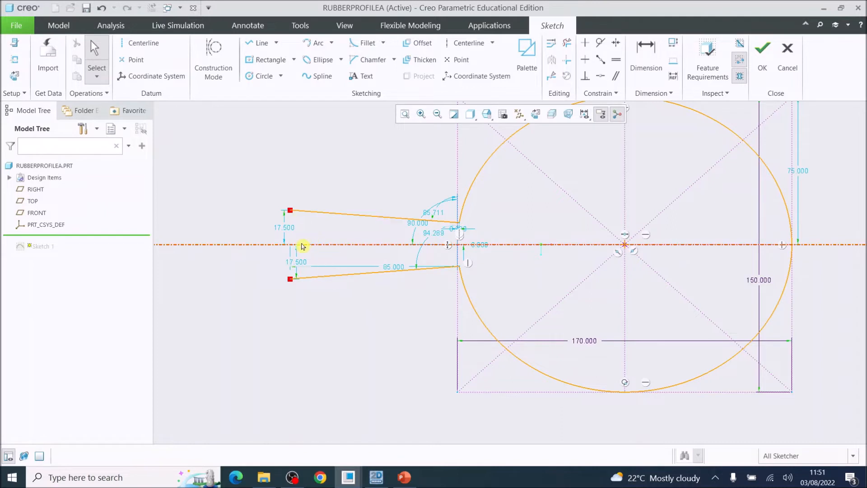
# Step: Sketch a horizontal line about 101 mm long on the centreline, from the handle's open end into the blade ellipse
pyautogui.scroll(2, 304, 248)
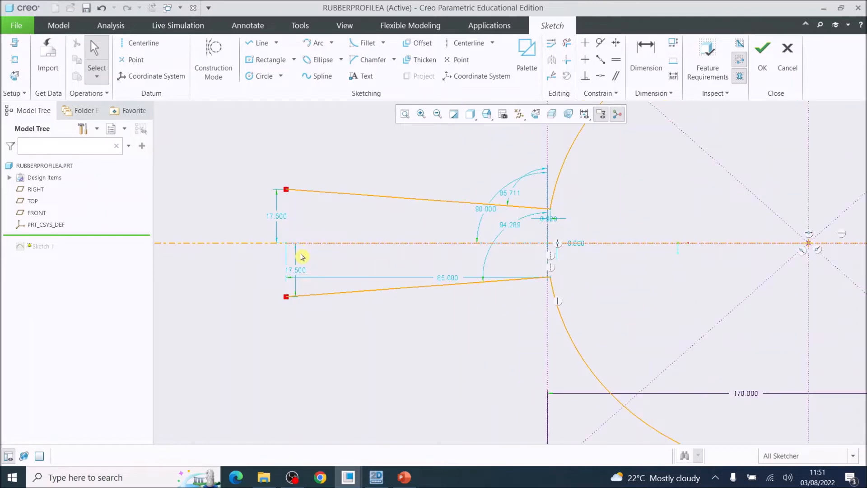
pyautogui.click(251, 46)
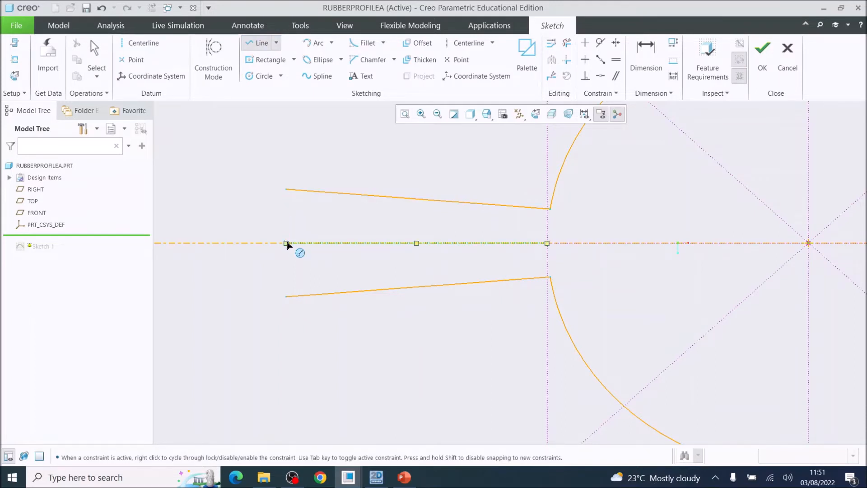
pyautogui.click(286, 243)
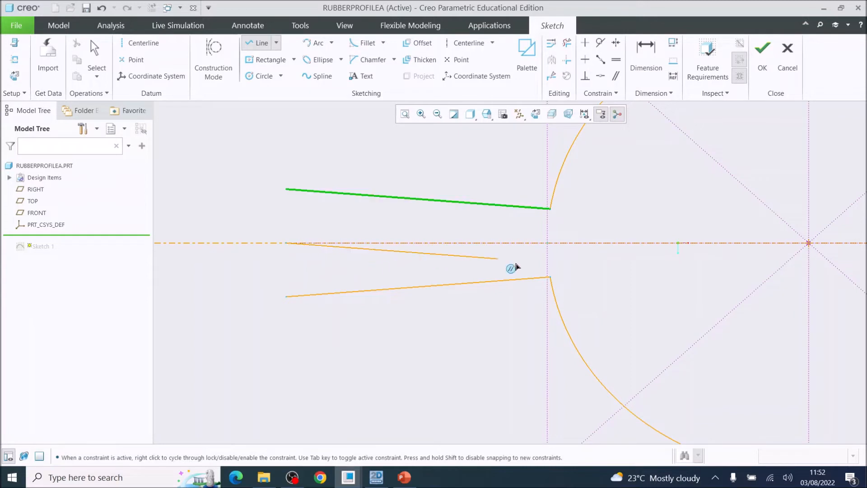
pyautogui.click(597, 243)
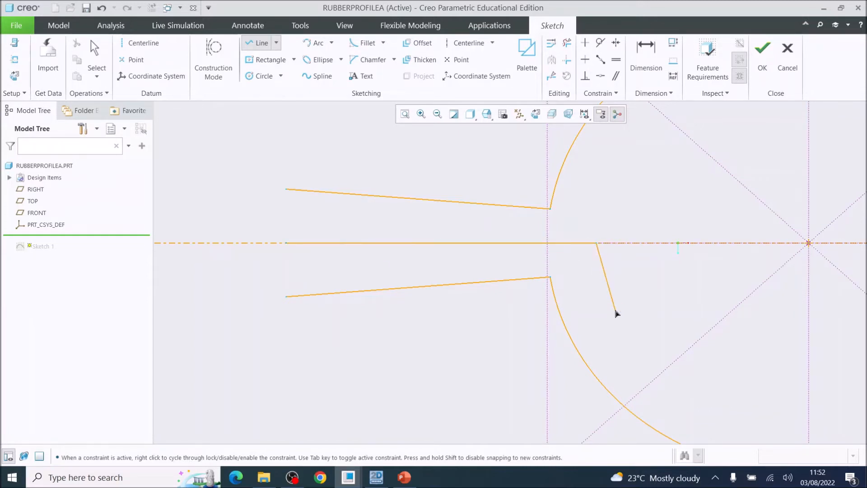
pyautogui.middleClick(617, 312)
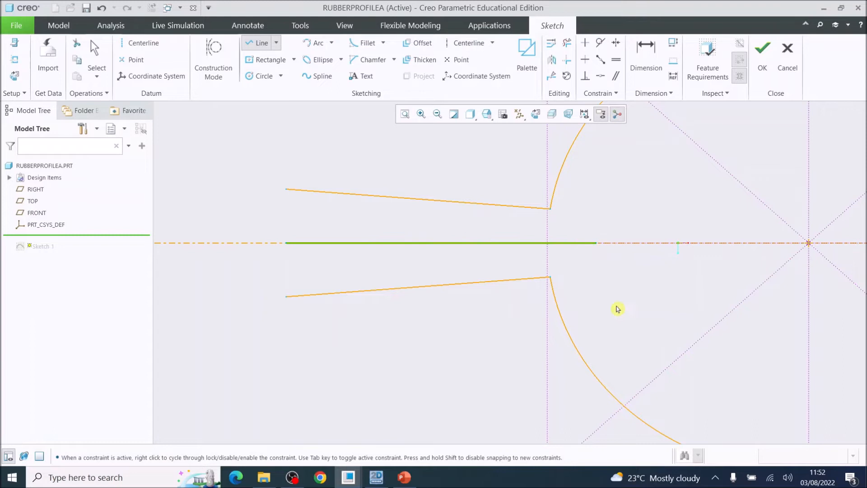
# Step: Set the length of the horizontal centreline segment to 100 mm
pyautogui.click(657, 62)
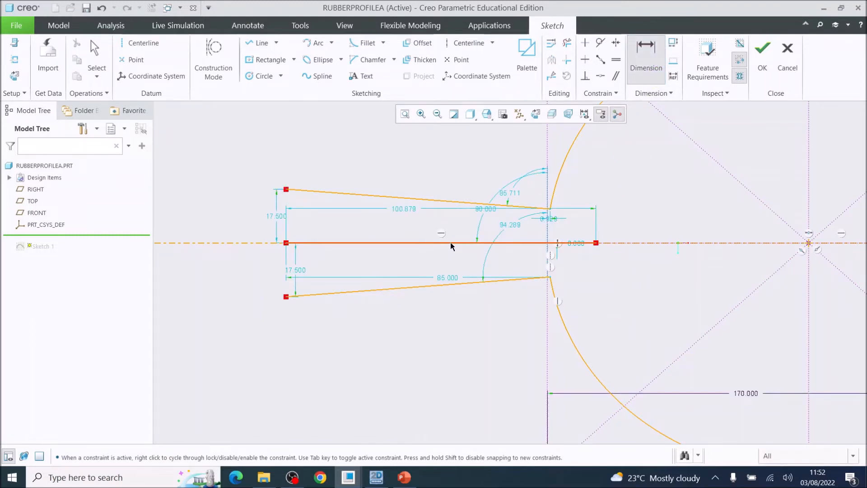
pyautogui.doubleClick(407, 212)
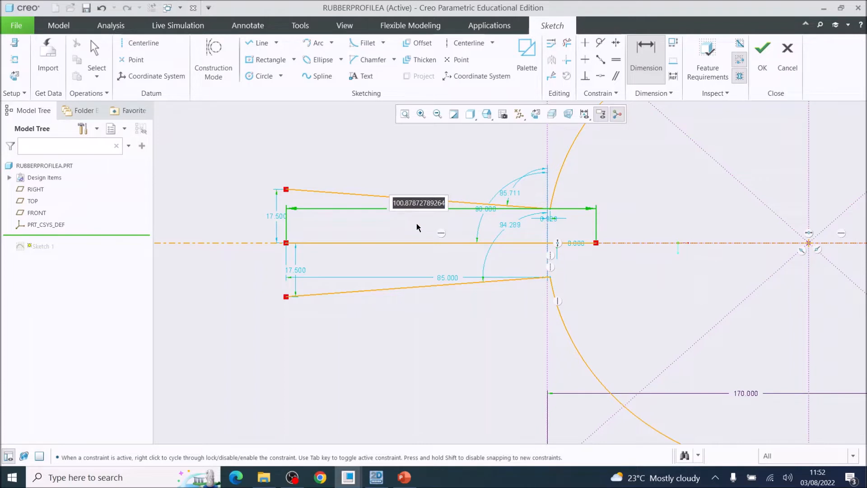
pyautogui.write('1')
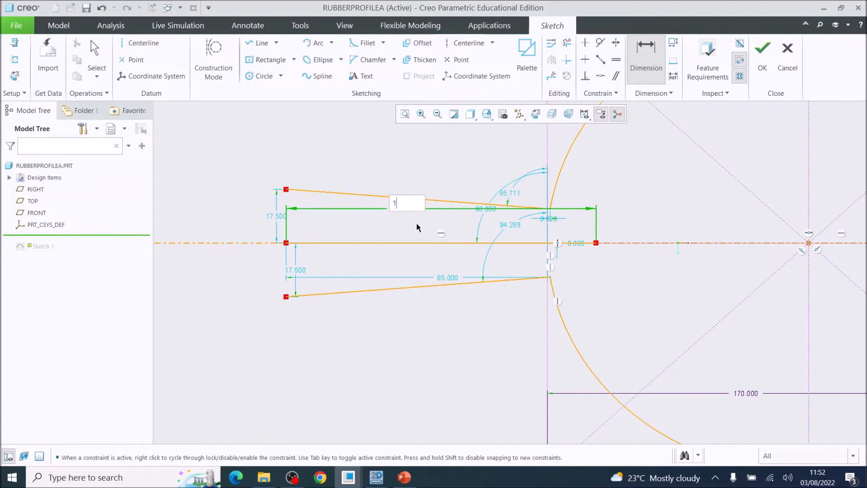
pyautogui.press('Return')
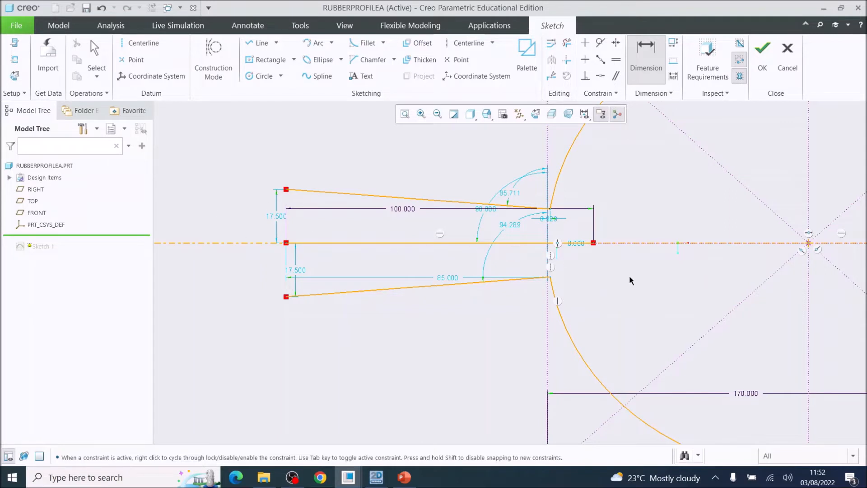
# Step: Draw two vertical lines from the inner end of the 100 mm line, one up and one down to the ellipse
pyautogui.scroll(3, 631, 280)
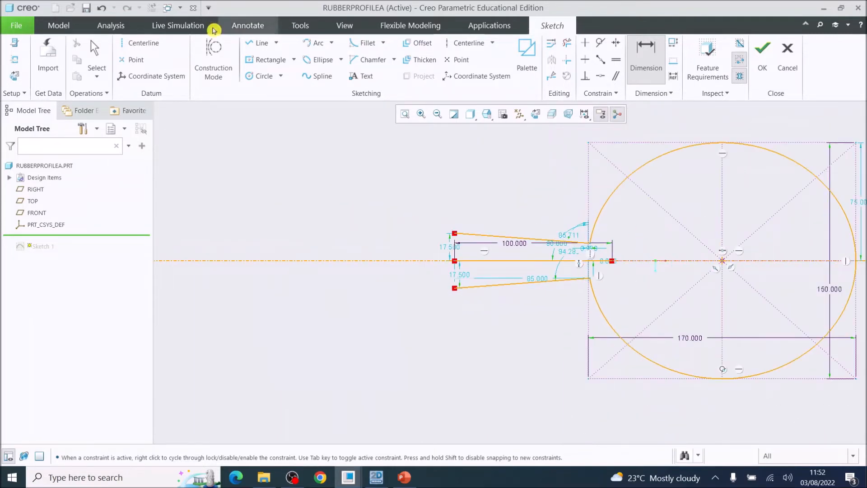
pyautogui.click(257, 42)
pyautogui.moveTo(579, 259); pyautogui.dragTo(612, 263)
pyautogui.click(612, 261)
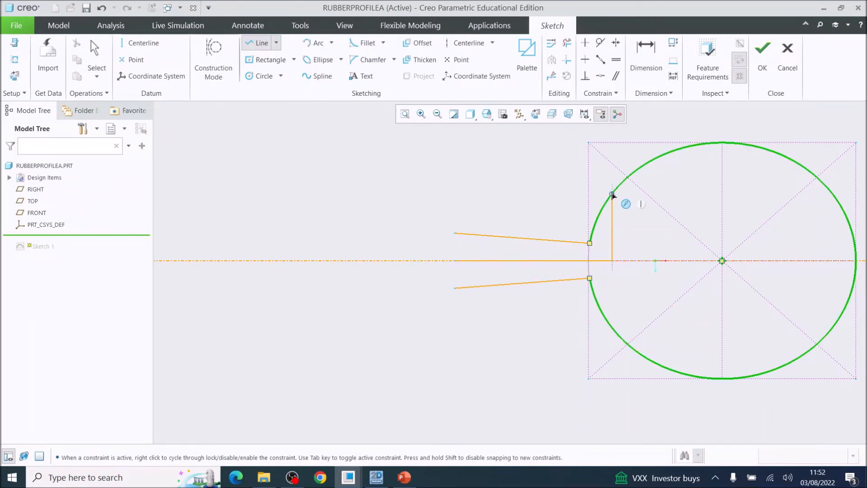
pyautogui.click(612, 194)
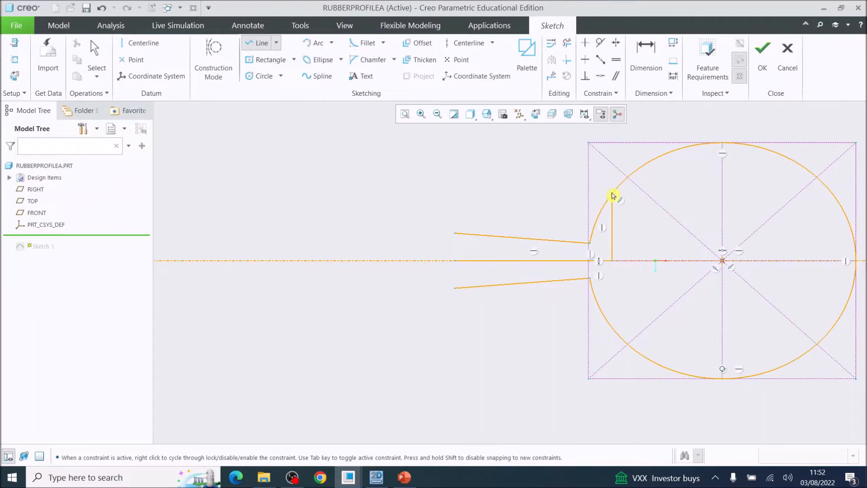
pyautogui.middleClick(574, 170)
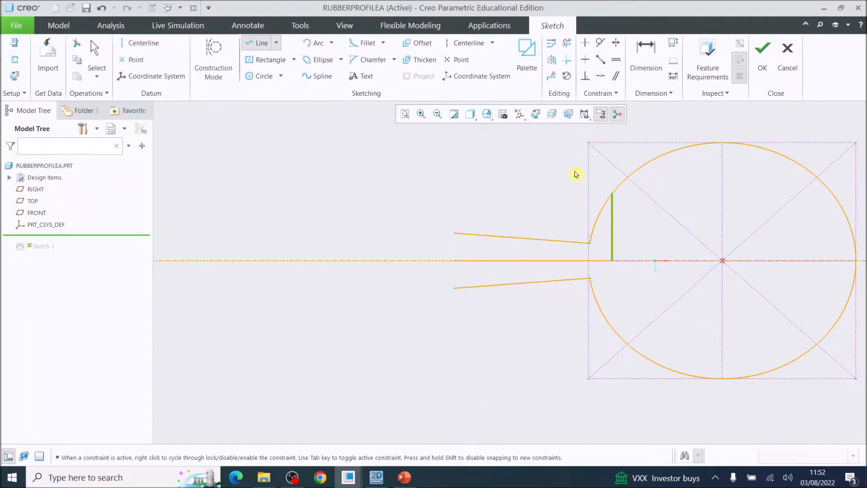
pyautogui.click(613, 262)
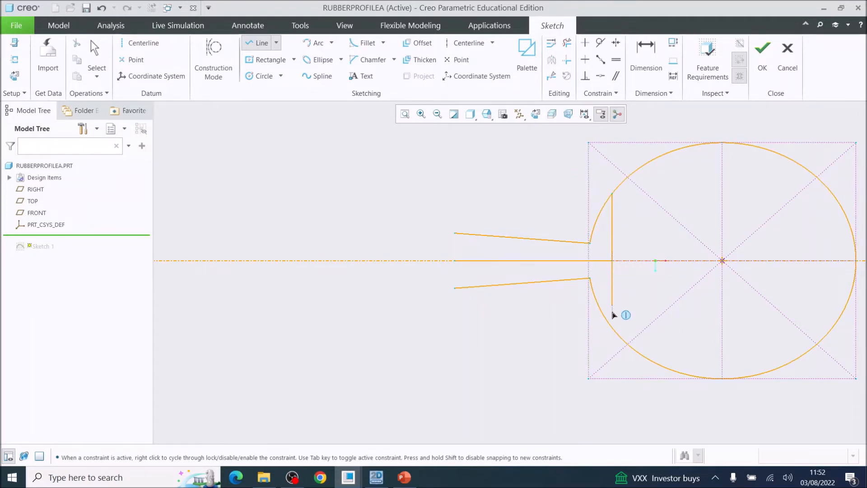
pyautogui.click(612, 330)
pyautogui.middleClick(603, 337)
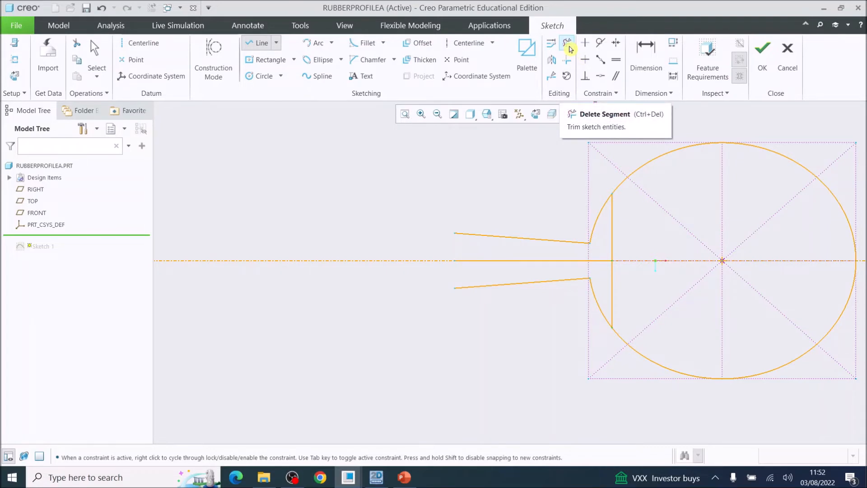
# Step: Trim away the handle lines, the 100 mm line and the ellipse arcs on the handle side of the vertical lines
pyautogui.click(570, 47)
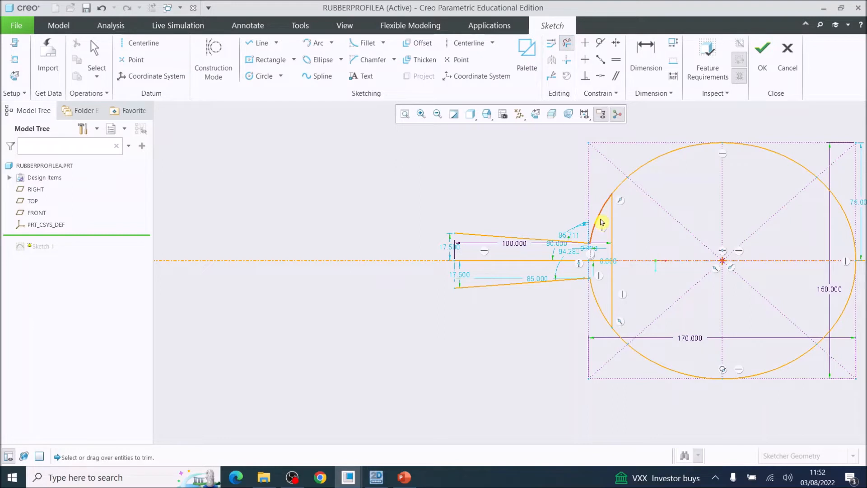
pyautogui.click(603, 222)
pyautogui.click(577, 245)
pyautogui.click(570, 260)
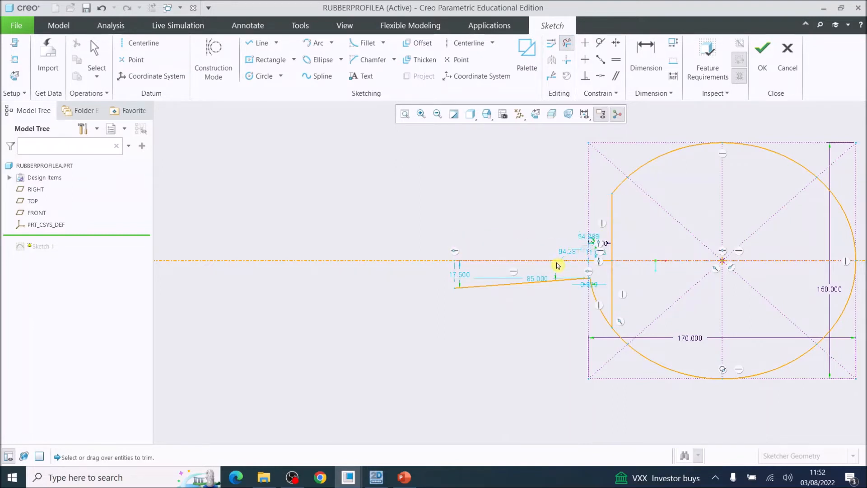
pyautogui.click(572, 284)
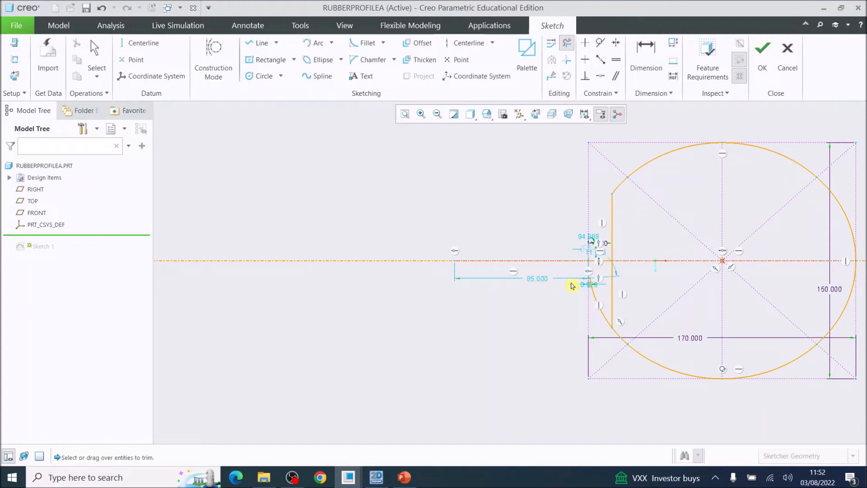
pyautogui.click(595, 297)
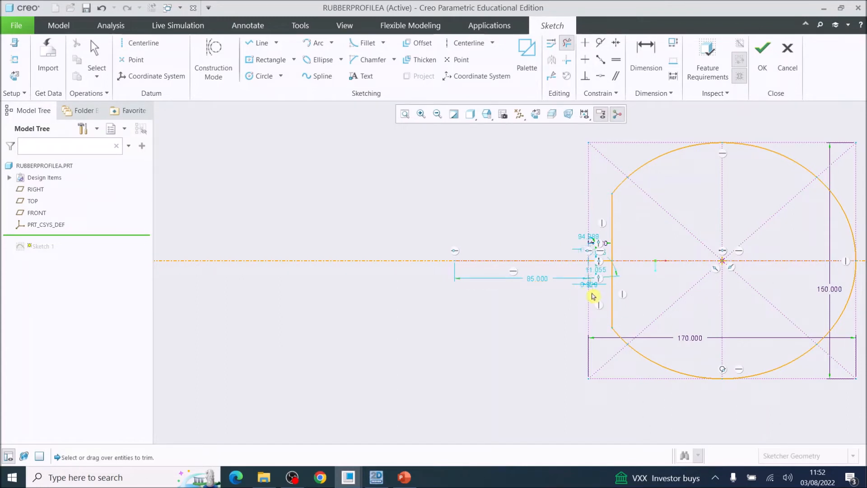
# Step: Trim the leftover centreline piece, then delete all remaining handle segments on the handle side of the blade's straight edge
pyautogui.click(602, 262)
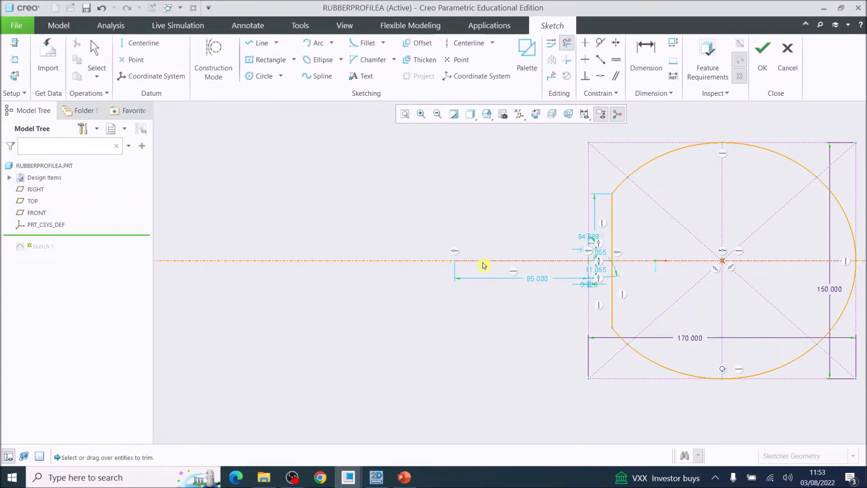
pyautogui.scroll(5, 587, 244)
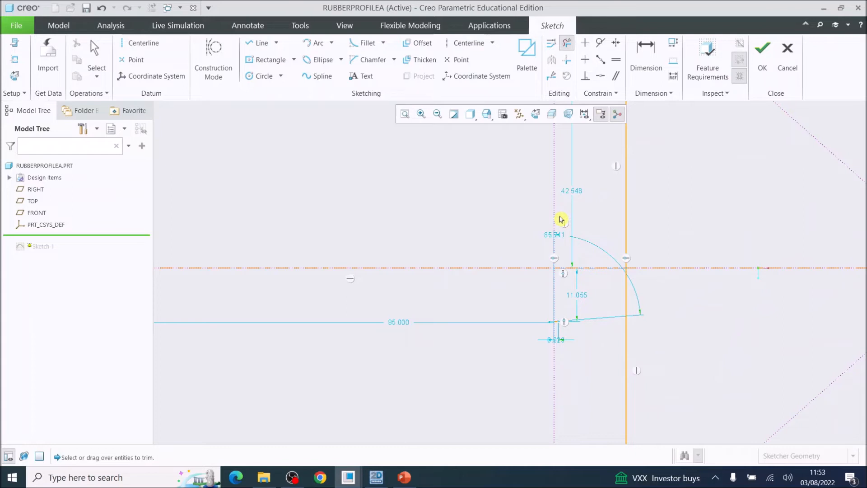
pyautogui.scroll(-5, 575, 334)
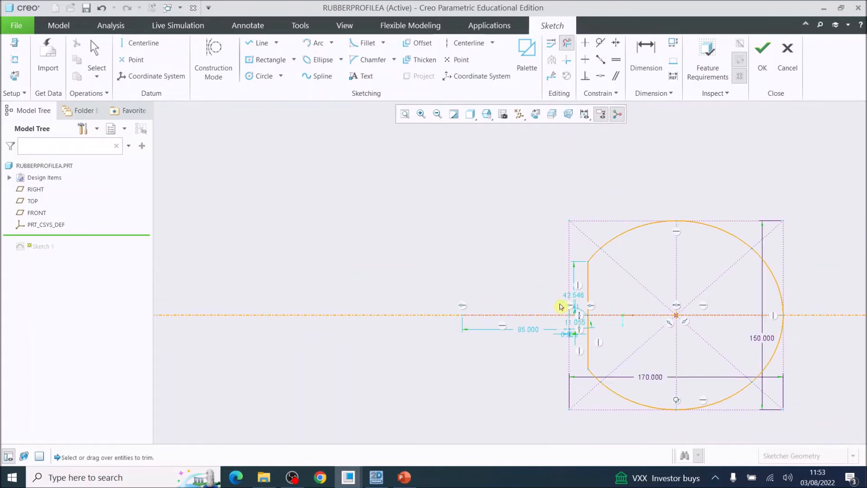
pyautogui.click(105, 59)
pyautogui.moveTo(418, 202)
pyautogui.mouseDown()
pyautogui.moveTo(521, 296)
pyautogui.moveTo(582, 385)
pyautogui.mouseUp()
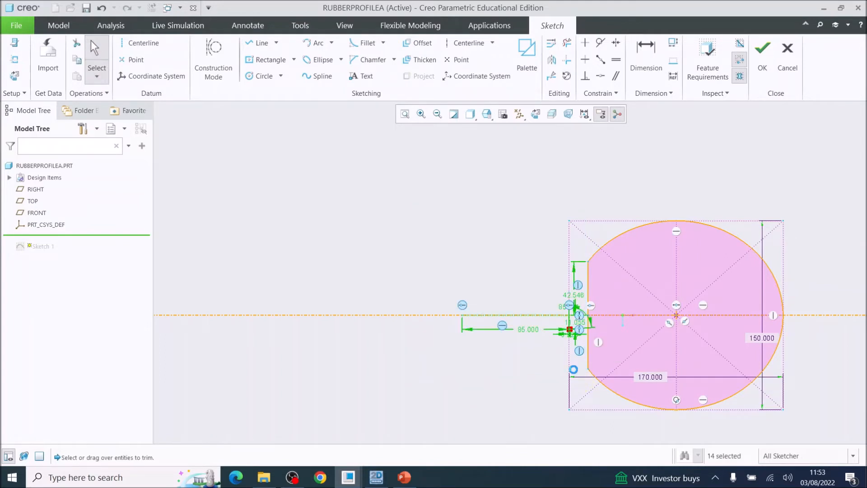
pyautogui.press('Delete')
# Step: Inspect the closed blade profile around its straight edge and accept the edited sketch
pyautogui.scroll(5, 650, 384)
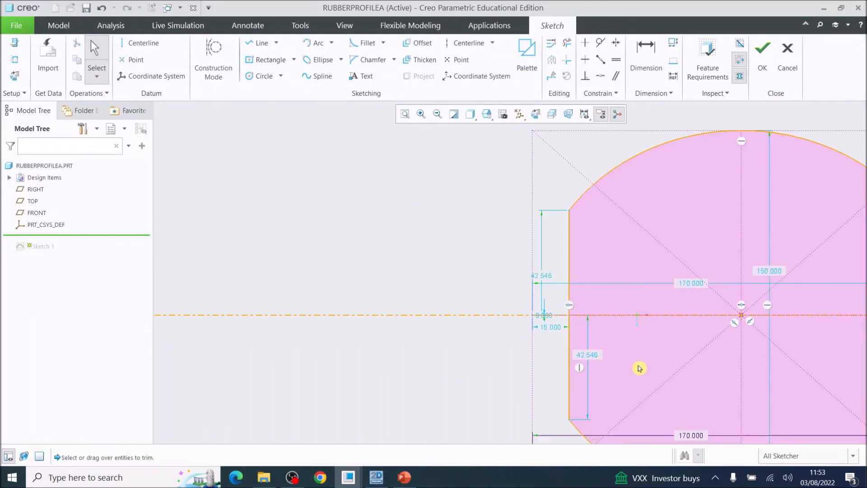
pyautogui.scroll(-2, 456, 273)
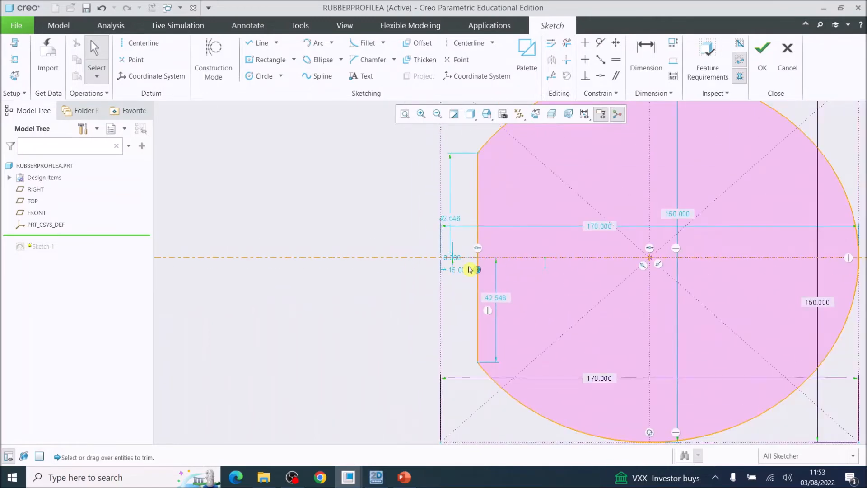
pyautogui.scroll(-4, 610, 316)
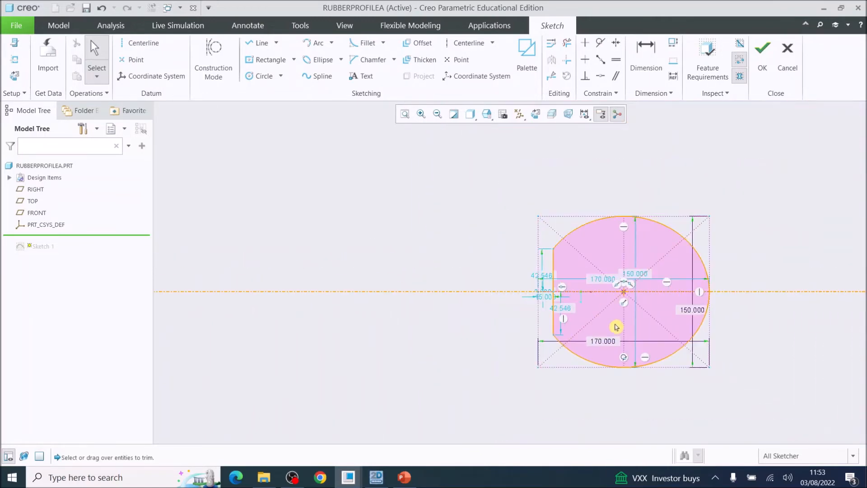
pyautogui.scroll(3, 635, 349)
pyautogui.scroll(-1, 728, 354)
pyautogui.scroll(-3, 759, 334)
pyautogui.scroll(3, 777, 316)
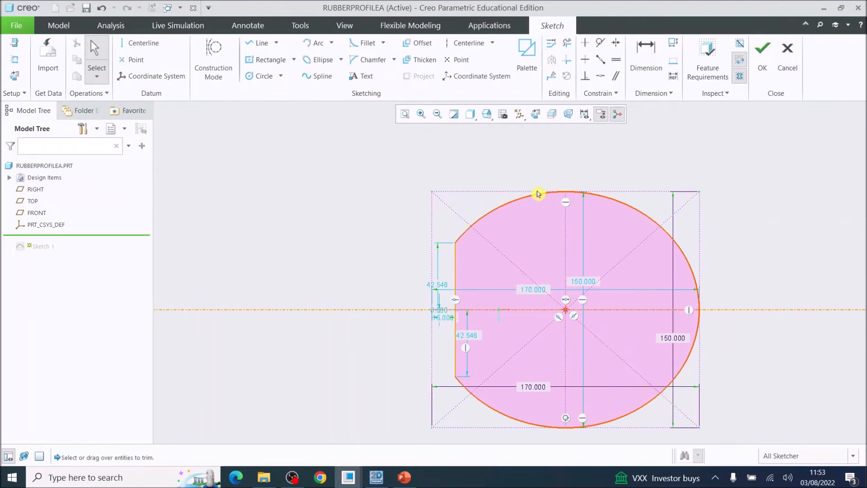
pyautogui.scroll(-3, 556, 391)
pyautogui.scroll(3, 560, 395)
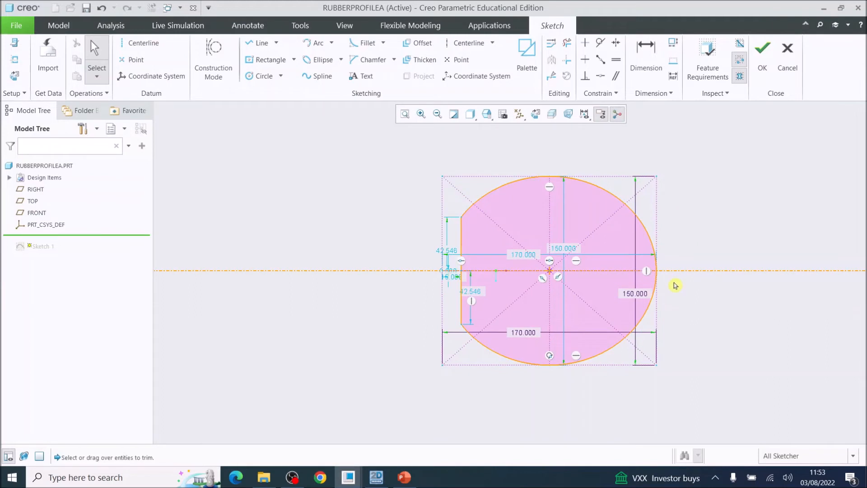
pyautogui.click(762, 59)
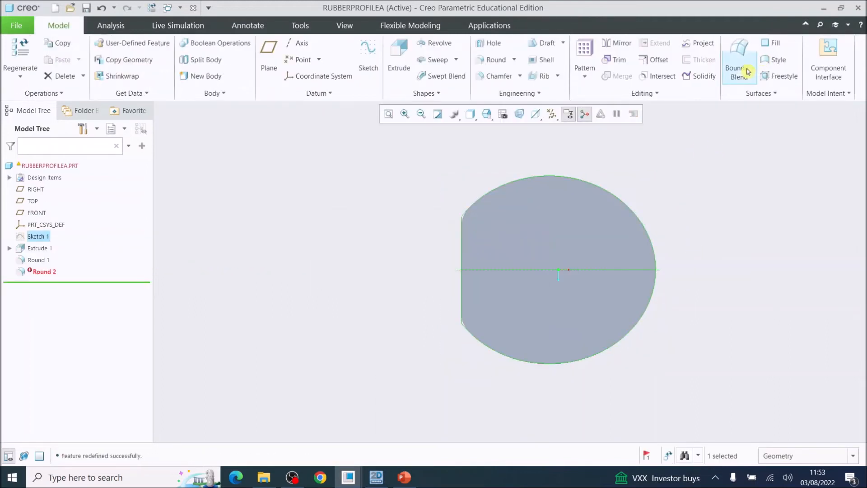
# Step: Delete the failed Round 2 feature from the part and confirm the deletion
pyautogui.moveTo(557, 319); pyautogui.dragTo(520, 277, button='middle')
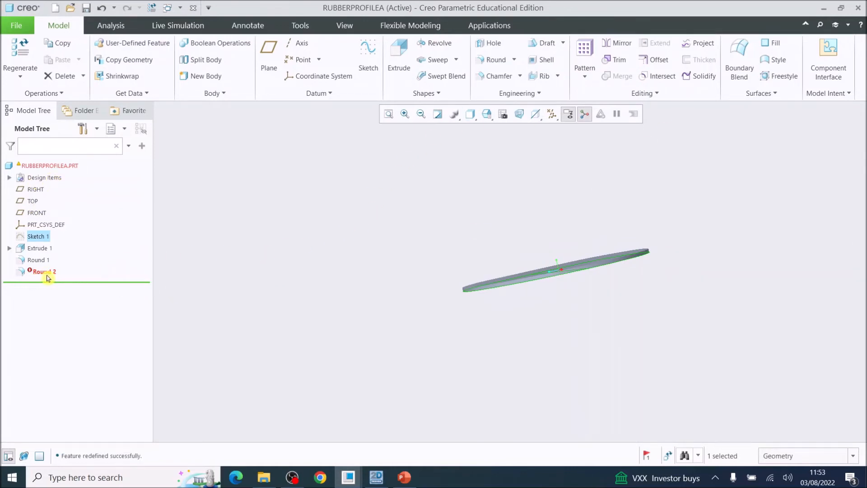
pyautogui.moveTo(548, 277); pyautogui.dragTo(580, 299, button='middle')
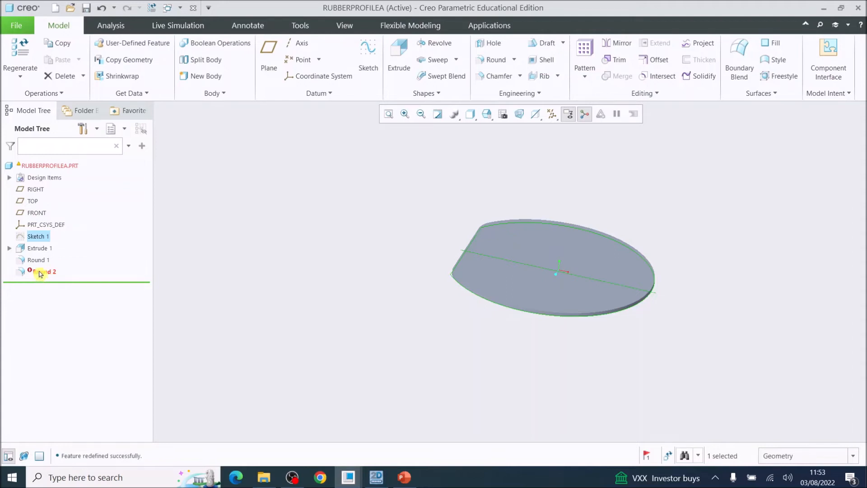
pyautogui.click(40, 273)
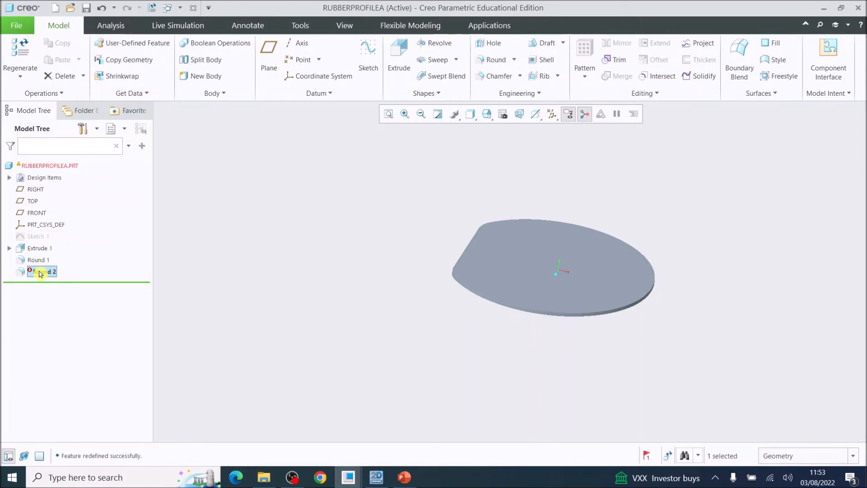
pyautogui.rightClick(39, 273)
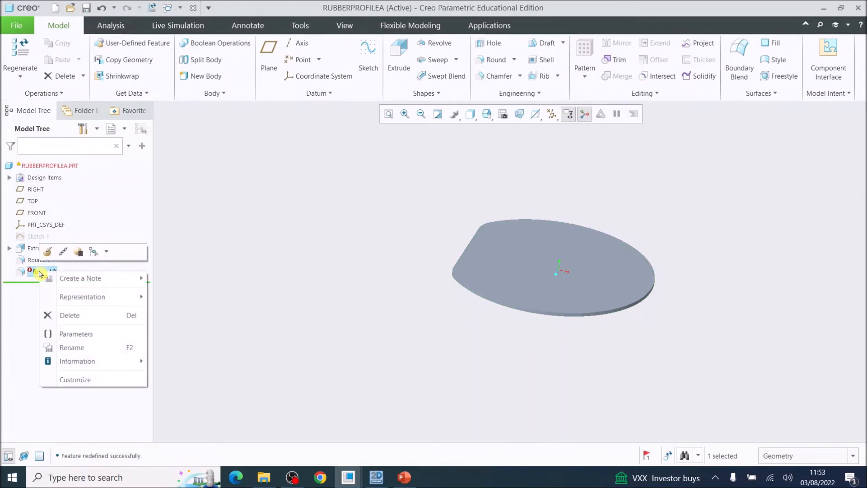
pyautogui.click(74, 320)
pyautogui.click(408, 253)
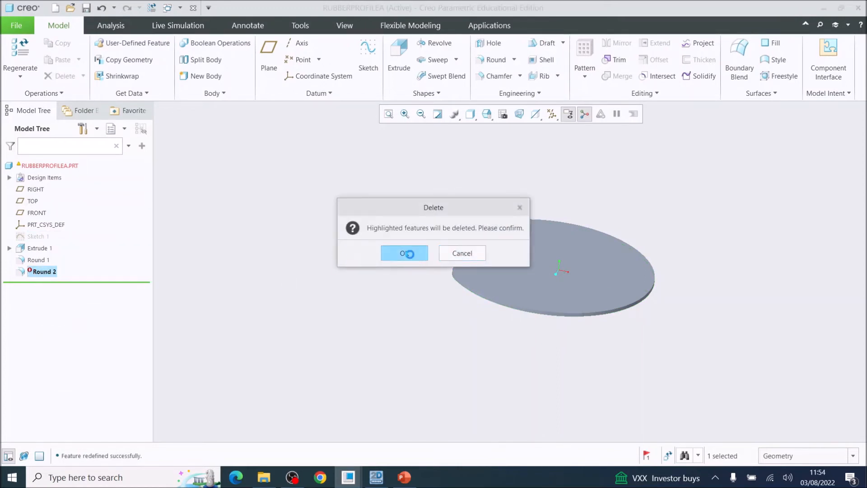
# Step: Redefine Extrude 1 with a depth of 1 mm to thin the rubber sheet
pyautogui.moveTo(527, 265)
pyautogui.mouseDown(button='middle')
pyautogui.moveTo(534, 291)
pyautogui.moveTo(575, 300)
pyautogui.mouseUp(button='middle')
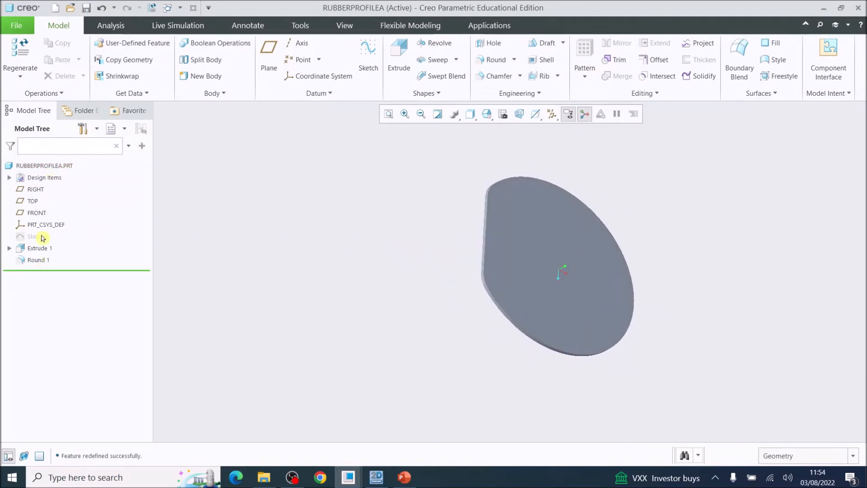
pyautogui.moveTo(542, 258); pyautogui.dragTo(560, 228, button='middle')
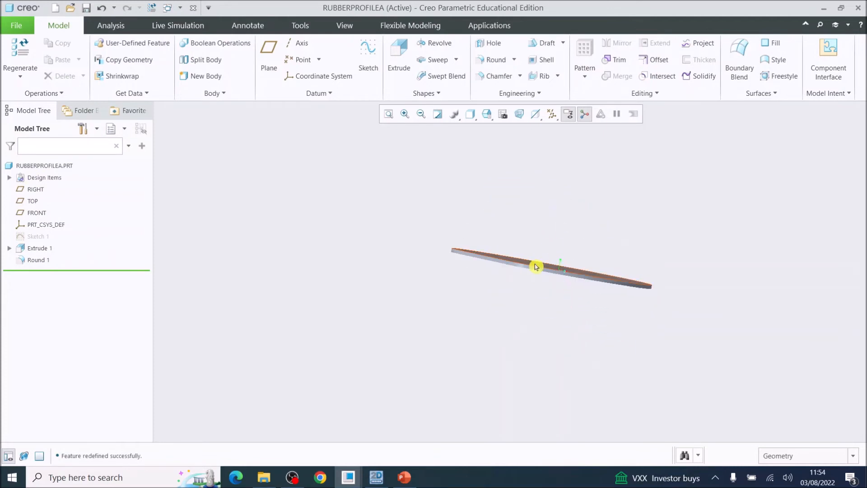
pyautogui.scroll(-3, 509, 279)
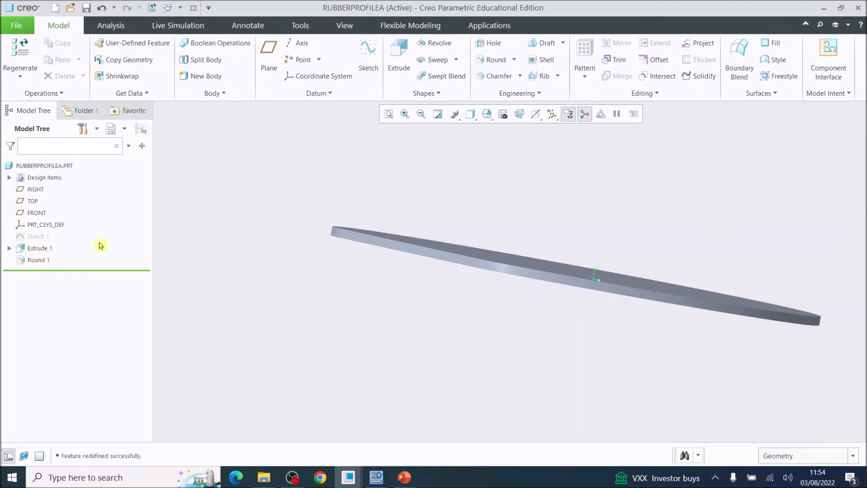
pyautogui.moveTo(359, 236); pyautogui.dragTo(334, 249, button='middle')
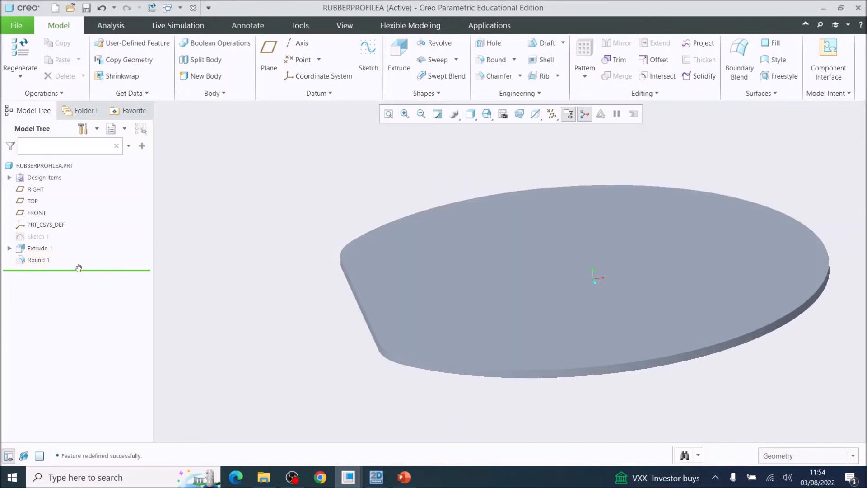
pyautogui.click(35, 249)
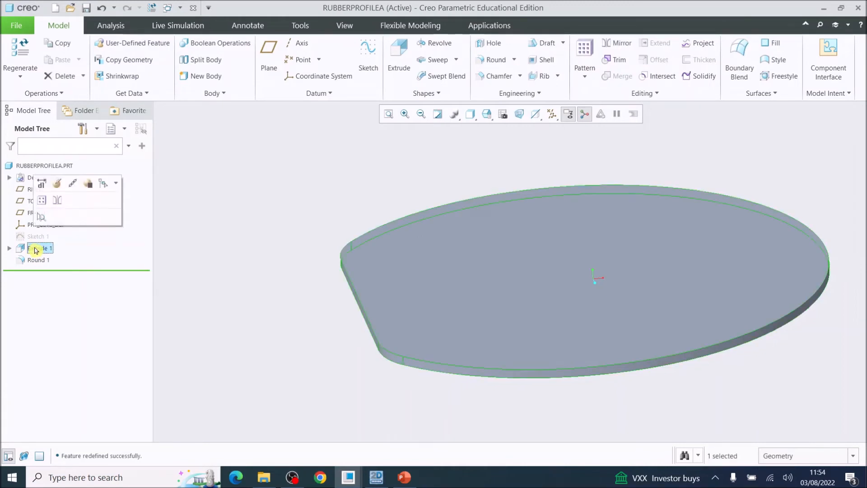
pyautogui.click(58, 185)
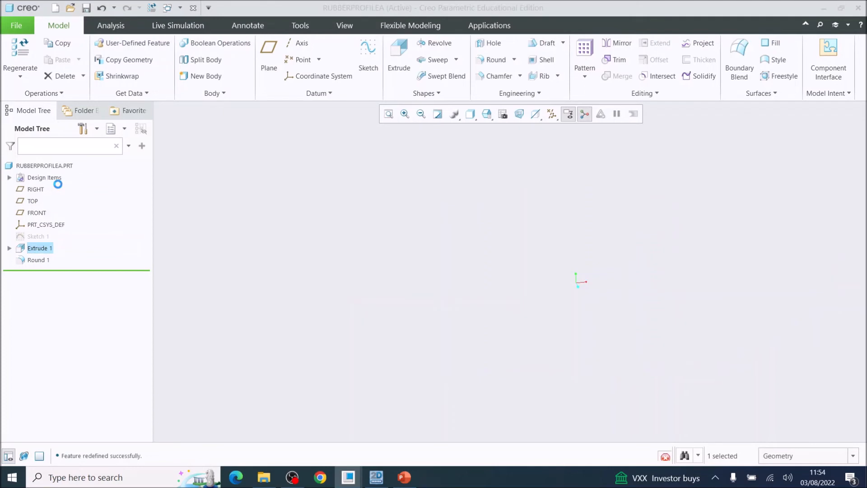
pyautogui.doubleClick(639, 232)
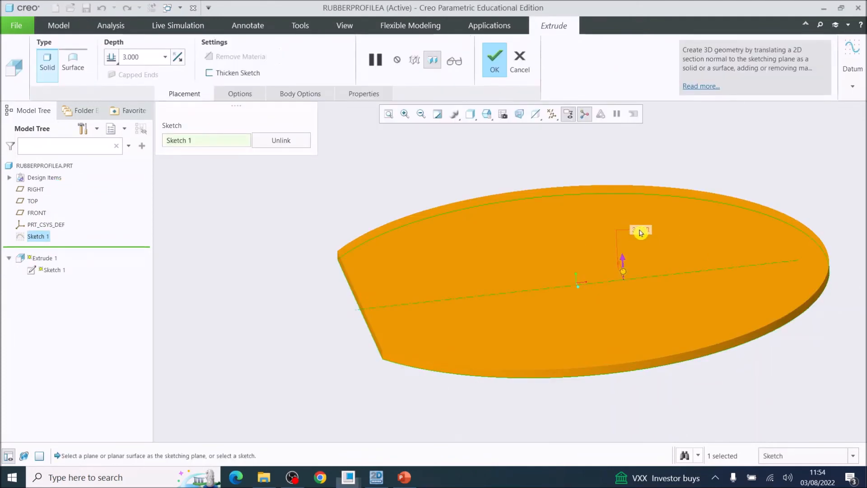
pyautogui.write('1')
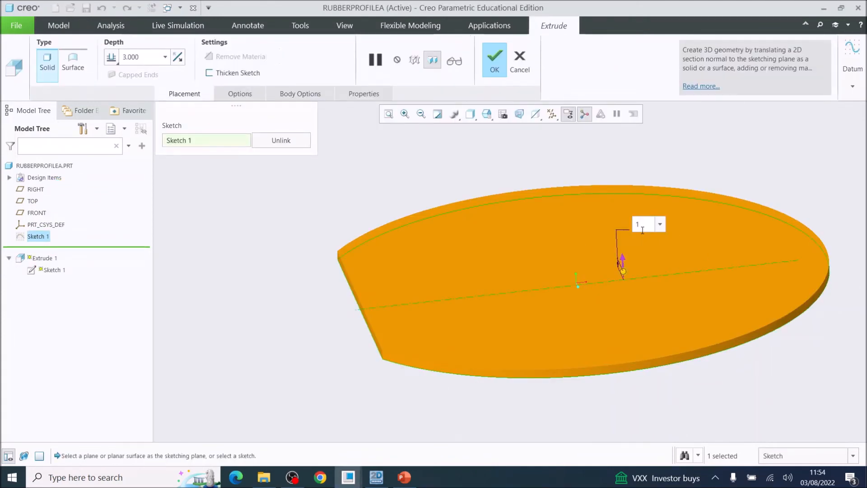
pyautogui.press('Return')
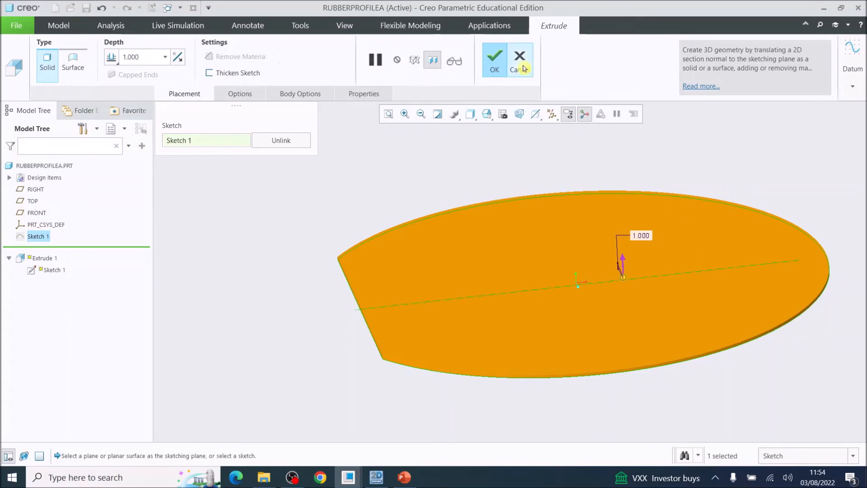
pyautogui.click(495, 58)
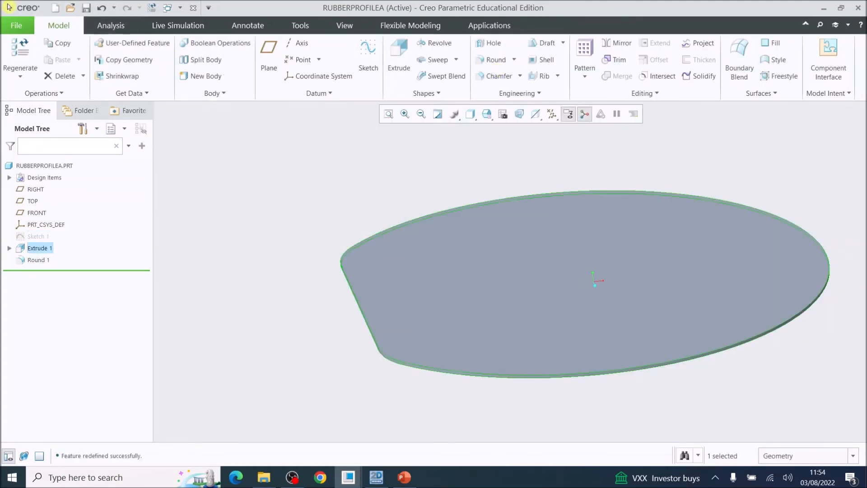
# Step: Save the rubberprofilea part
pyautogui.click(17, 26)
pyautogui.click(30, 97)
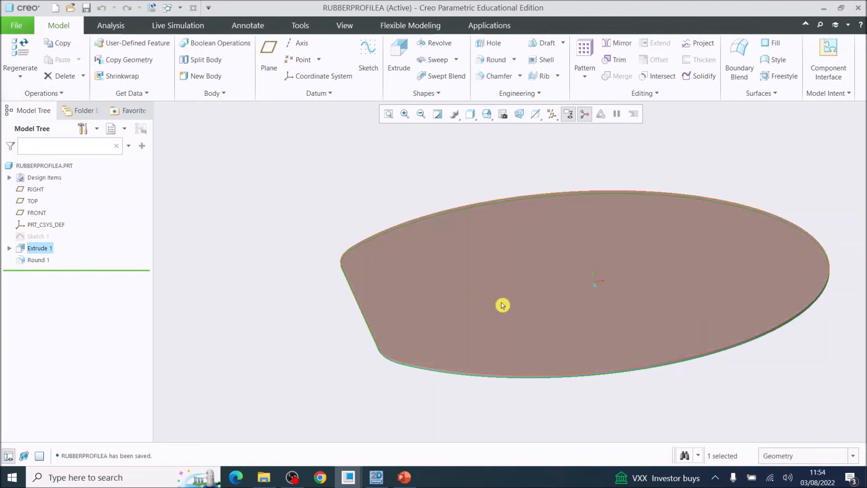
pyautogui.moveTo(505, 311)
pyautogui.mouseDown(button='middle')
pyautogui.moveTo(500, 261)
pyautogui.moveTo(629, 248)
pyautogui.moveTo(674, 212)
pyautogui.moveTo(569, 203)
pyautogui.moveTo(587, 276)
pyautogui.moveTo(518, 199)
pyautogui.moveTo(527, 199)
pyautogui.moveTo(501, 207)
pyautogui.mouseUp(button='middle')
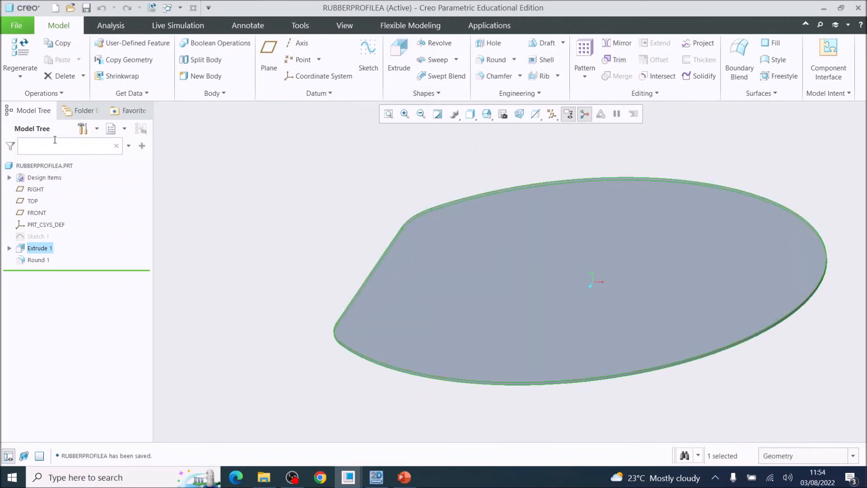
pyautogui.click(14, 28)
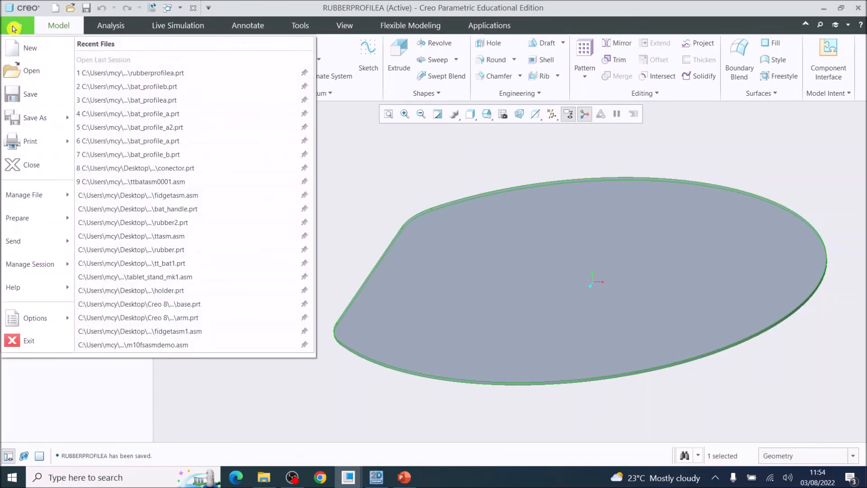
pyautogui.click(31, 95)
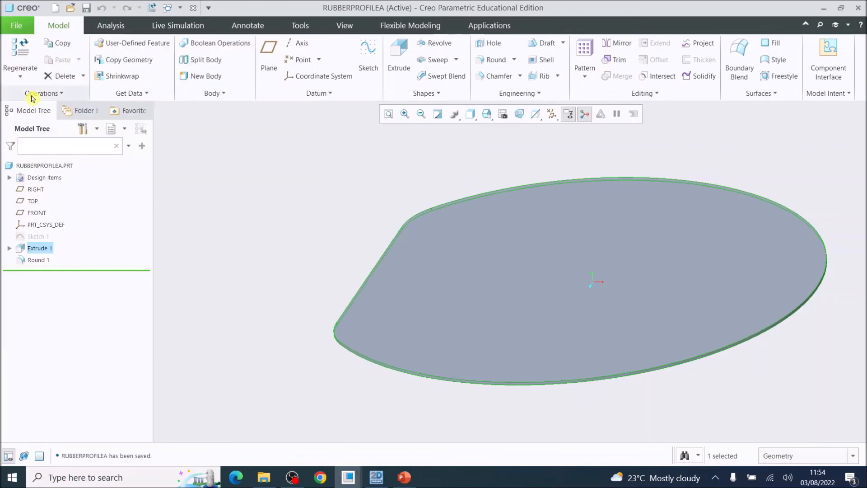
# Step: Save a copy of the rubber part as rubberprofileB in the Table Tennis Bat Turorials folder
pyautogui.click(17, 25)
pyautogui.moveTo(37, 125)
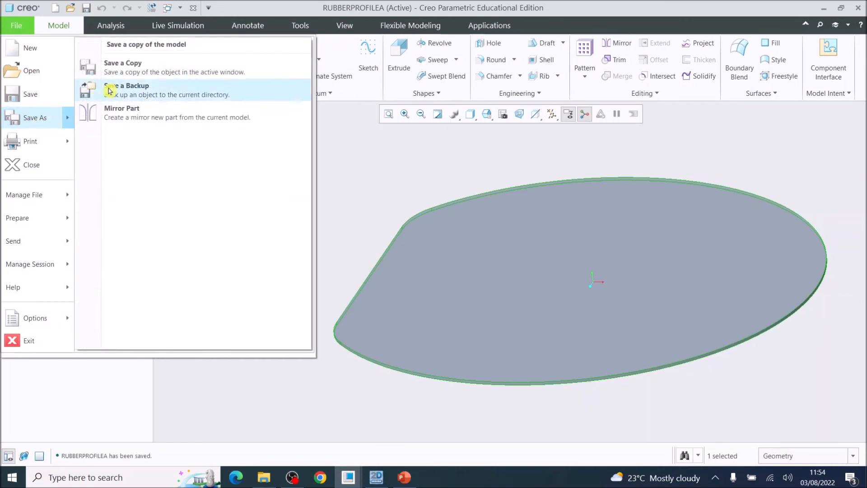
pyautogui.click(131, 72)
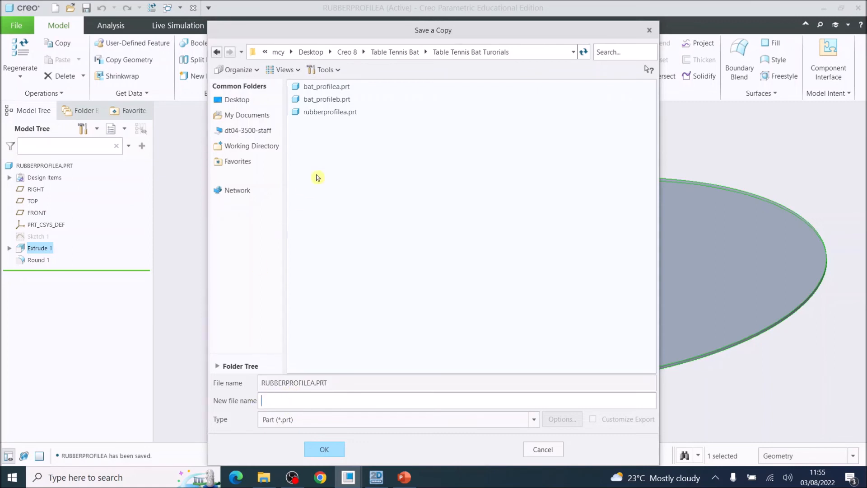
pyautogui.click(321, 113)
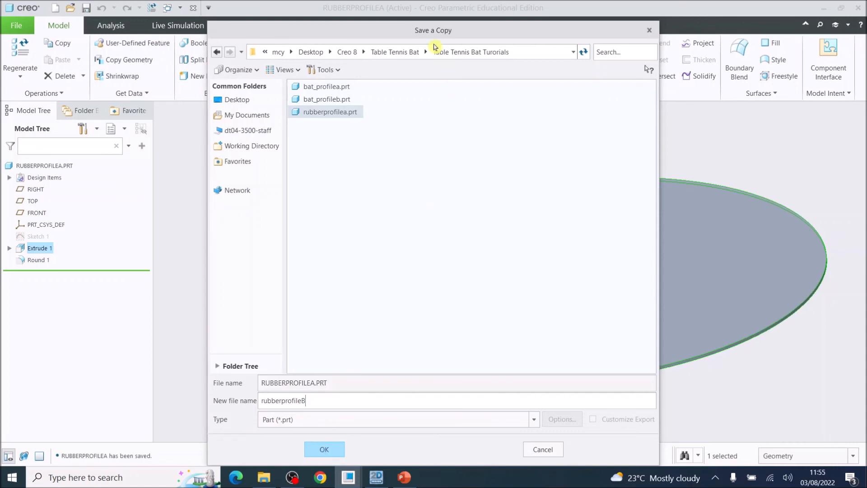
pyautogui.click(324, 451)
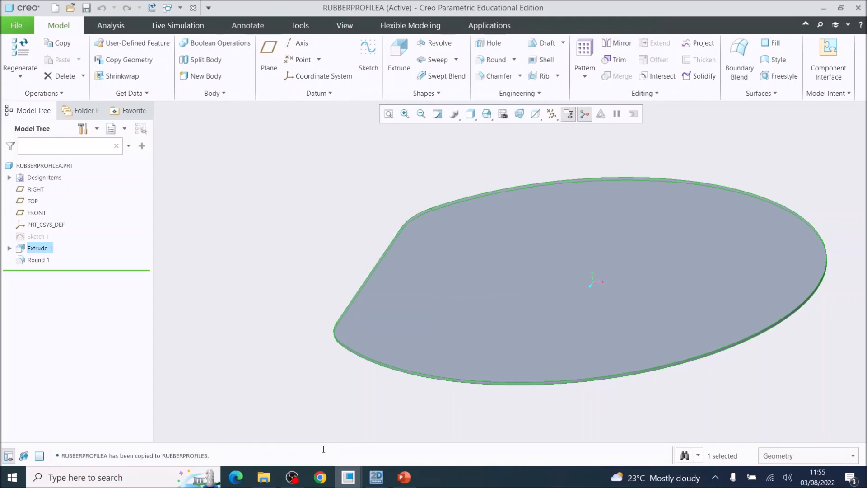
pyautogui.click(17, 25)
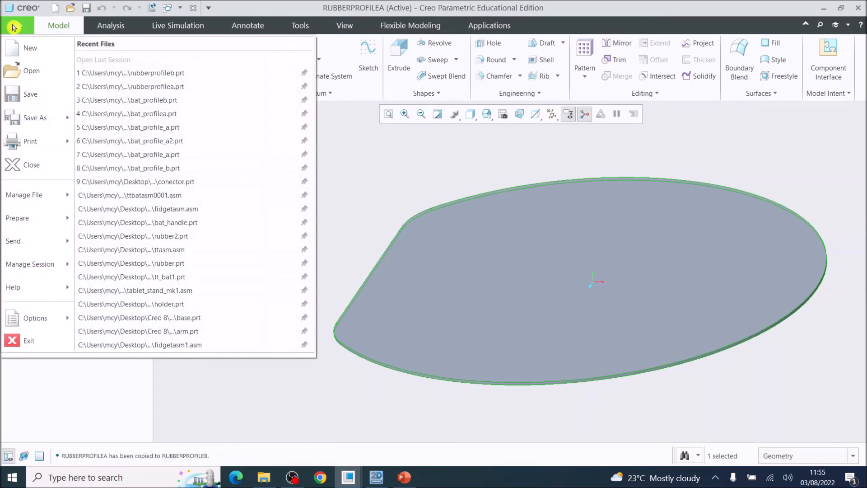
pyautogui.click(27, 81)
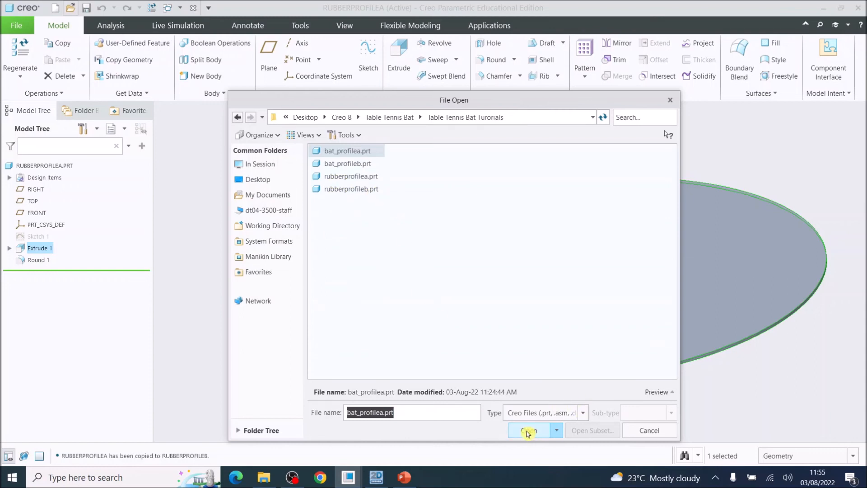
pyautogui.click(670, 100)
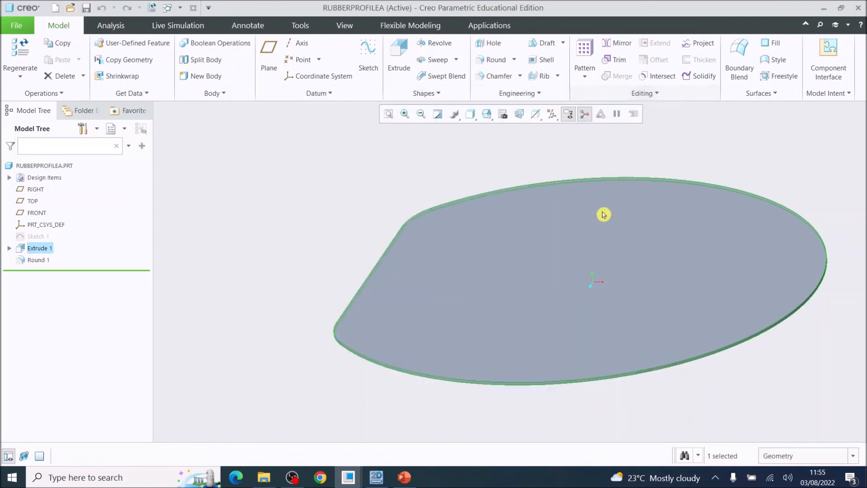
pyautogui.scroll(5, 586, 255)
pyautogui.moveTo(587, 256); pyautogui.dragTo(620, 249, button='middle')
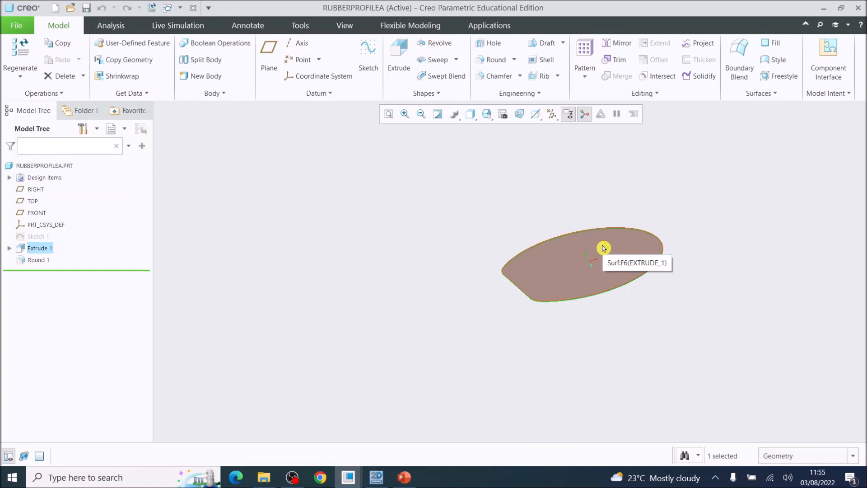
pyautogui.moveTo(678, 260); pyautogui.dragTo(632, 255, button='middle')
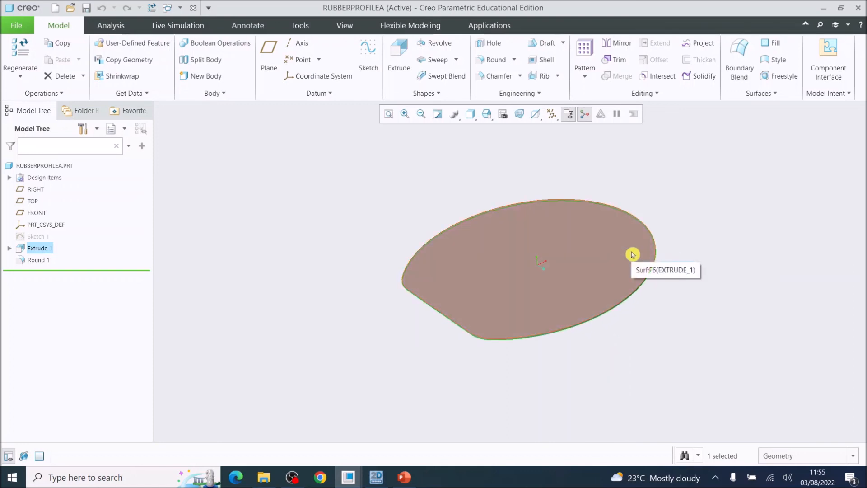